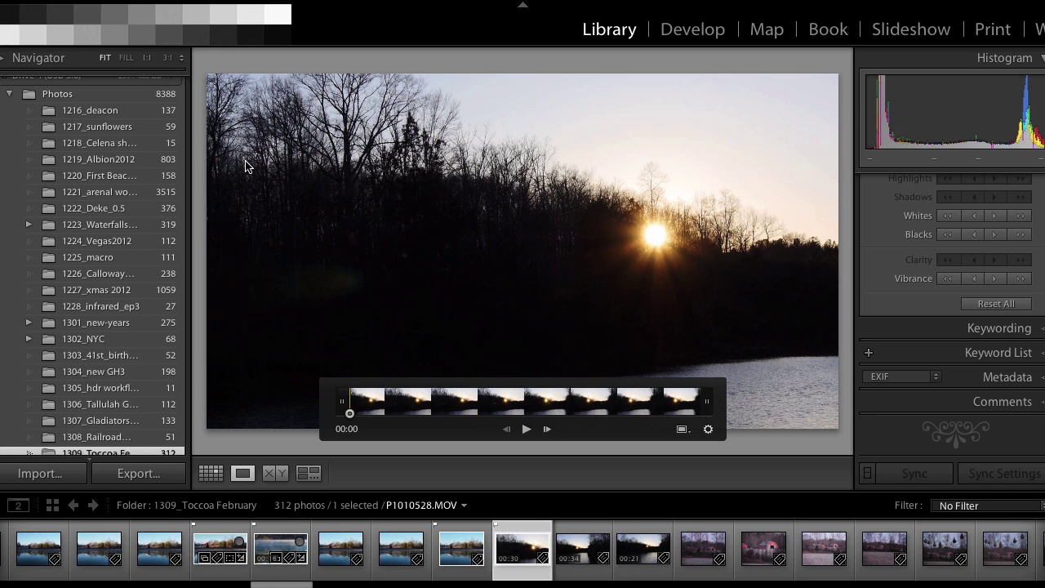
Trim sunset clip P1010528.MOV to play from 00:07 to 00:23, with the playhead left at 00:07.
left_click_drag(350, 415, 434, 418)
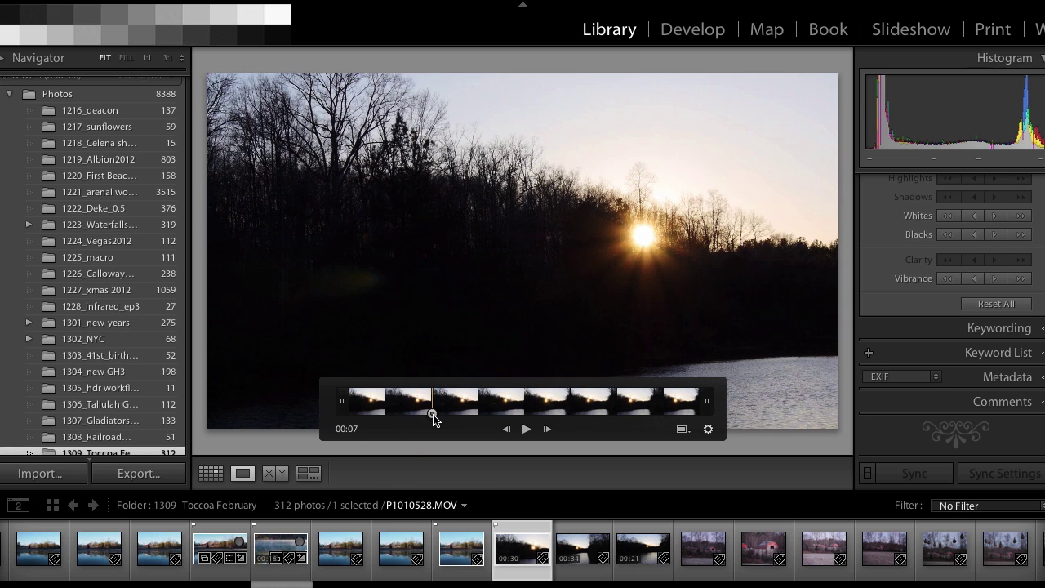
key("shift+i")
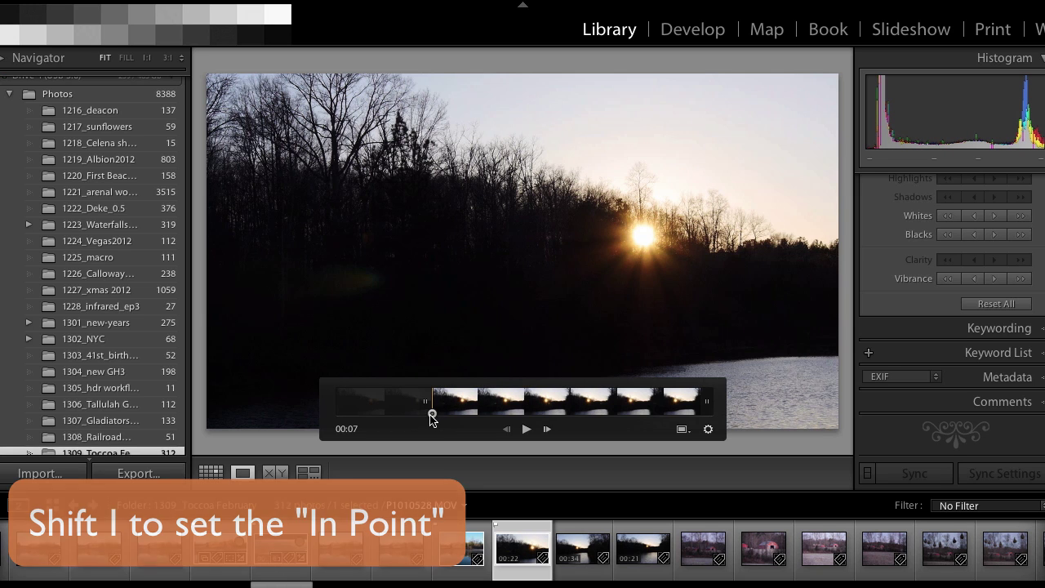
left_click(525, 430)
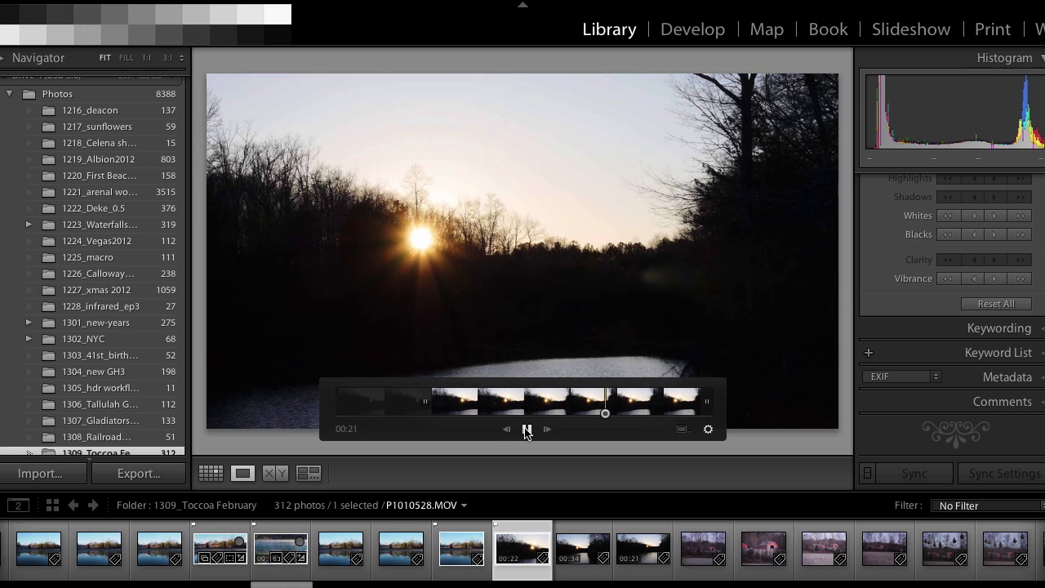
left_click(527, 429)
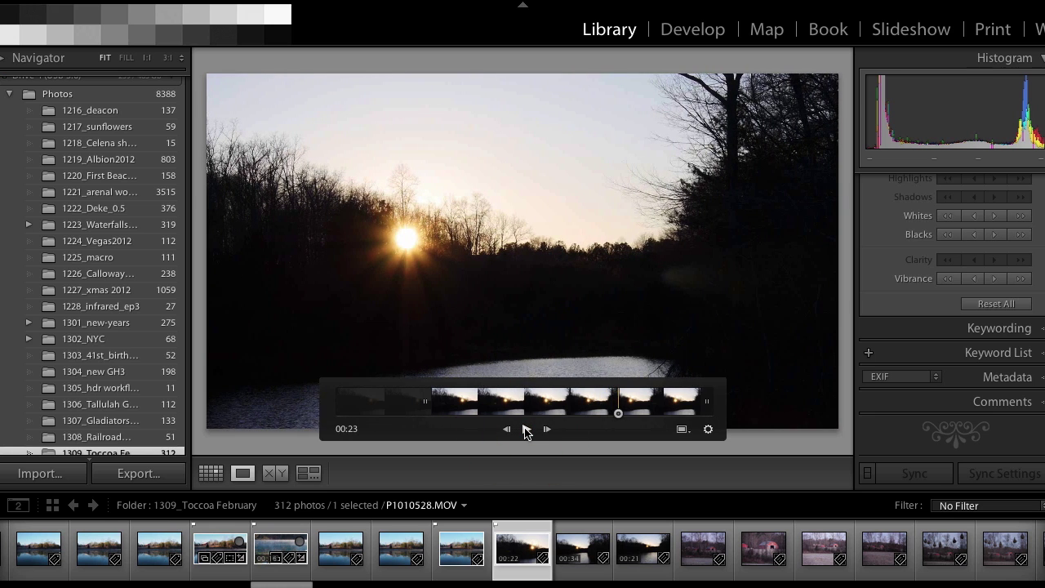
key("shift+o")
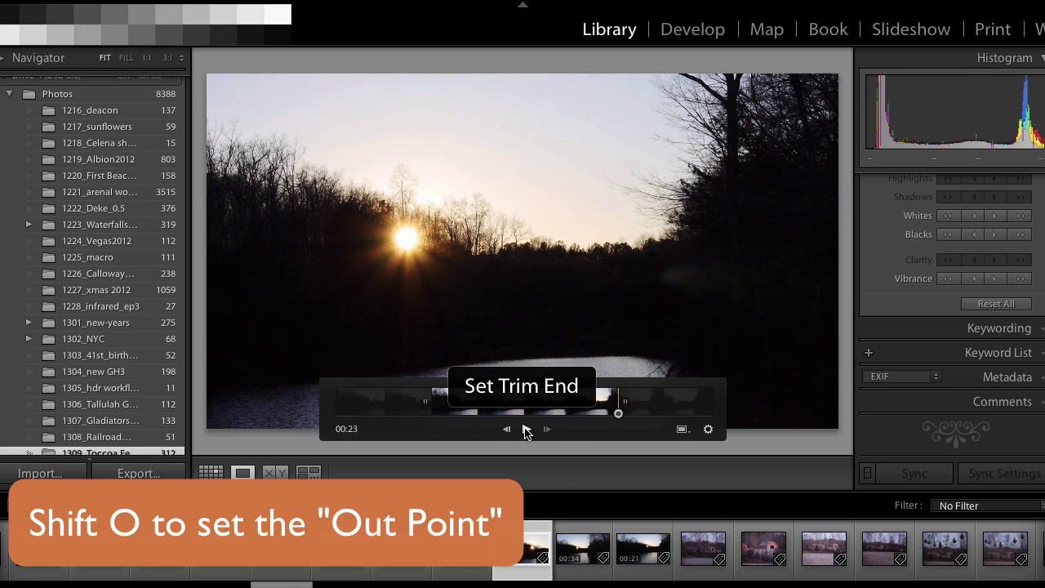
left_click_drag(619, 413, 432, 413)
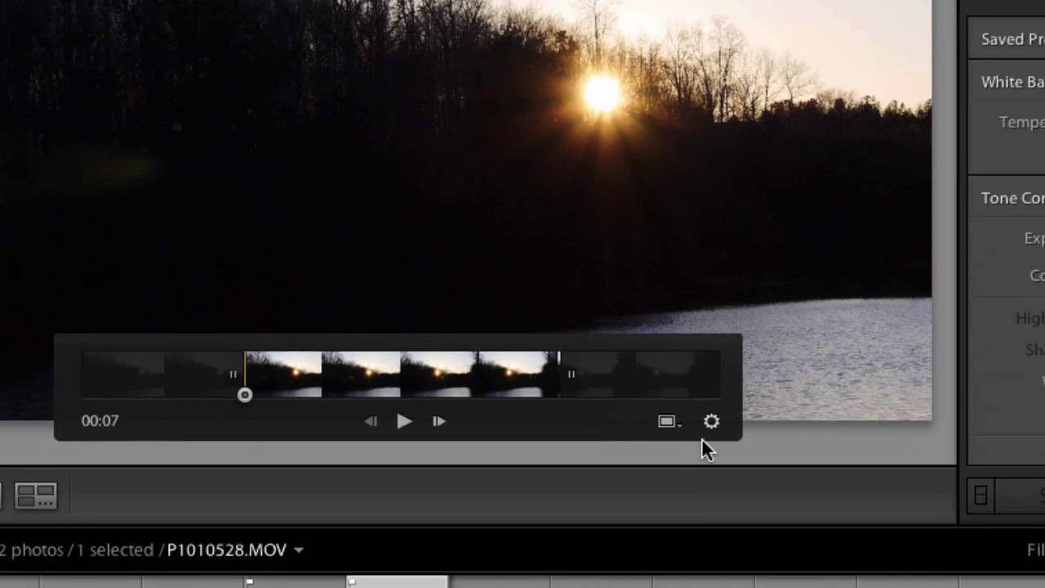
Capture the 00:07 video frame as still P1010528-5.jpg and open it from the filmstrip.
left_click(668, 422)
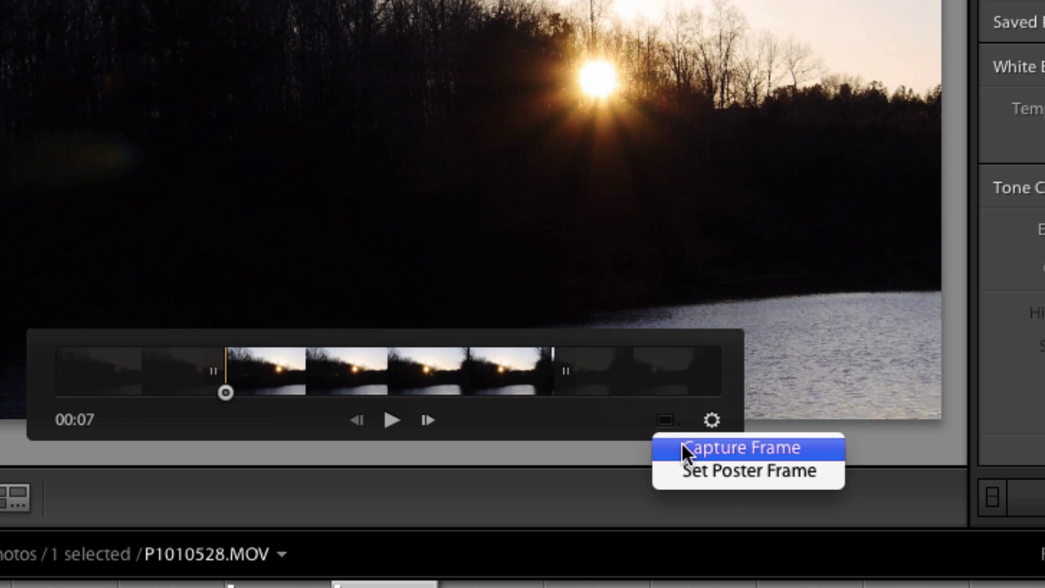
left_click(683, 447)
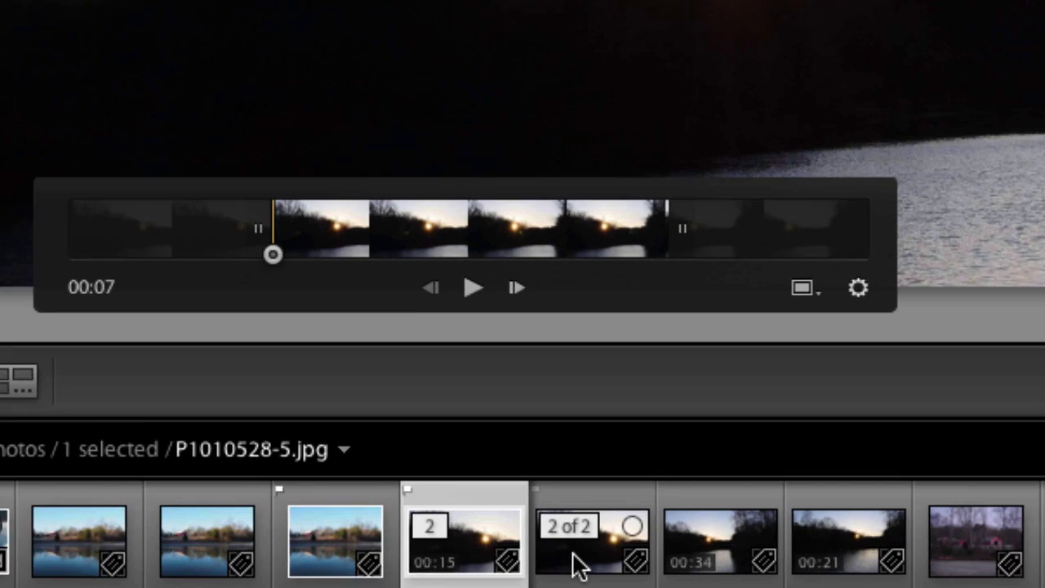
left_click(575, 560)
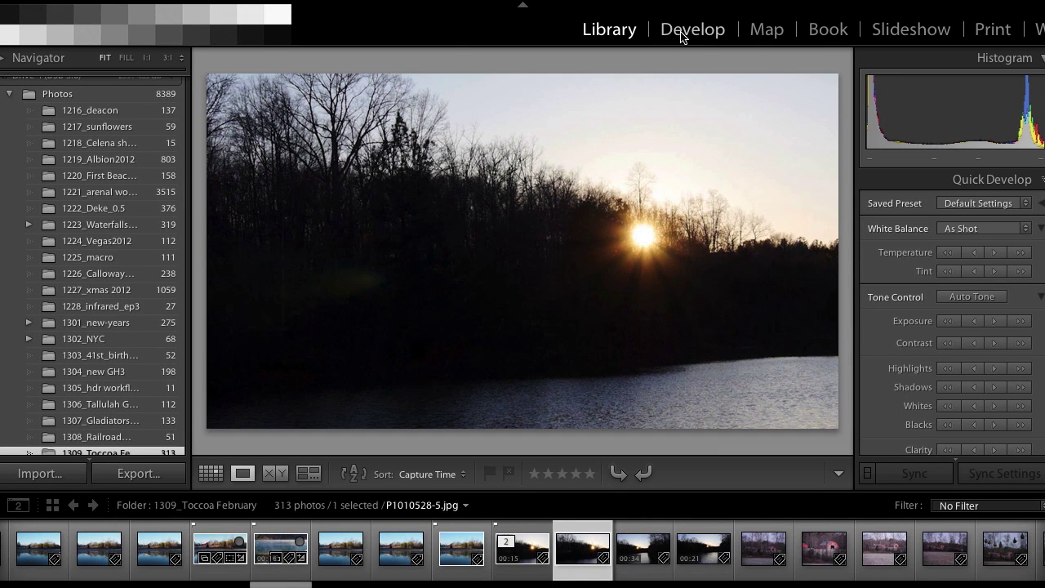
In Develop, set the still's Temp to -15 and Whites to -47, comparing before and after.
left_click(681, 34)
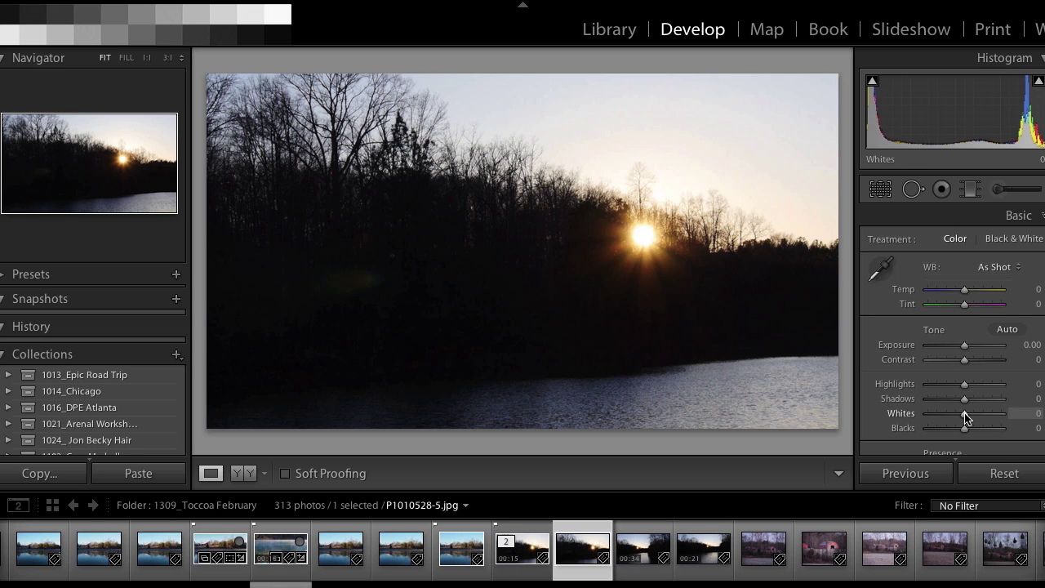
left_click_drag(967, 418, 955, 417)
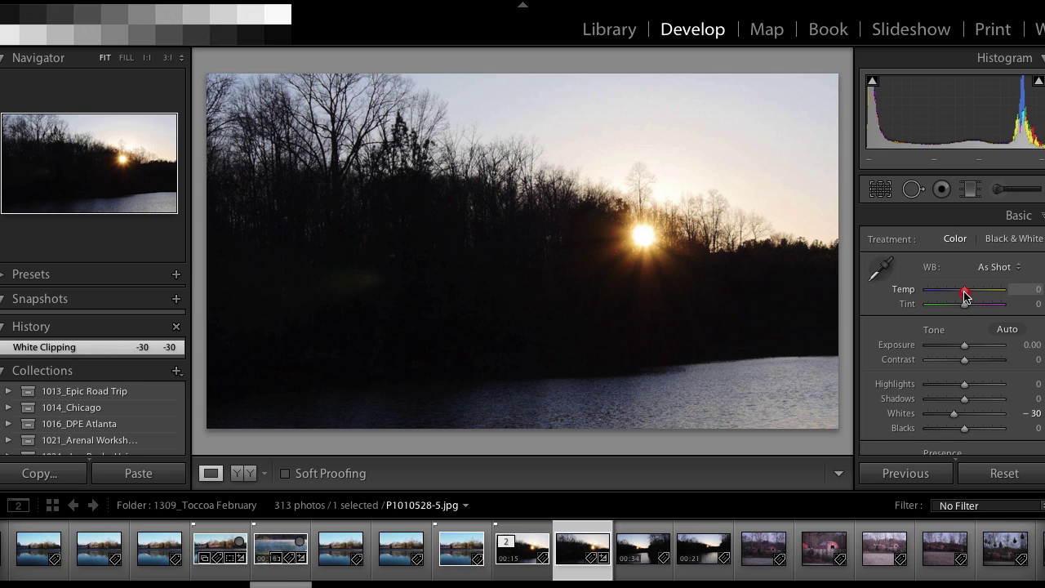
left_click_drag(965, 296, 960, 296)
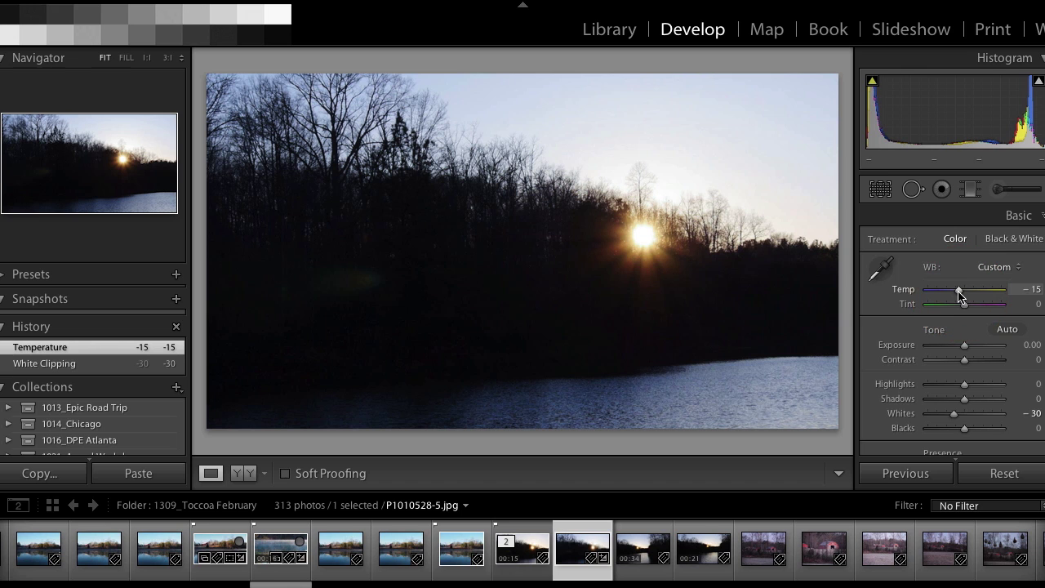
key("backslash")
key("backslash")
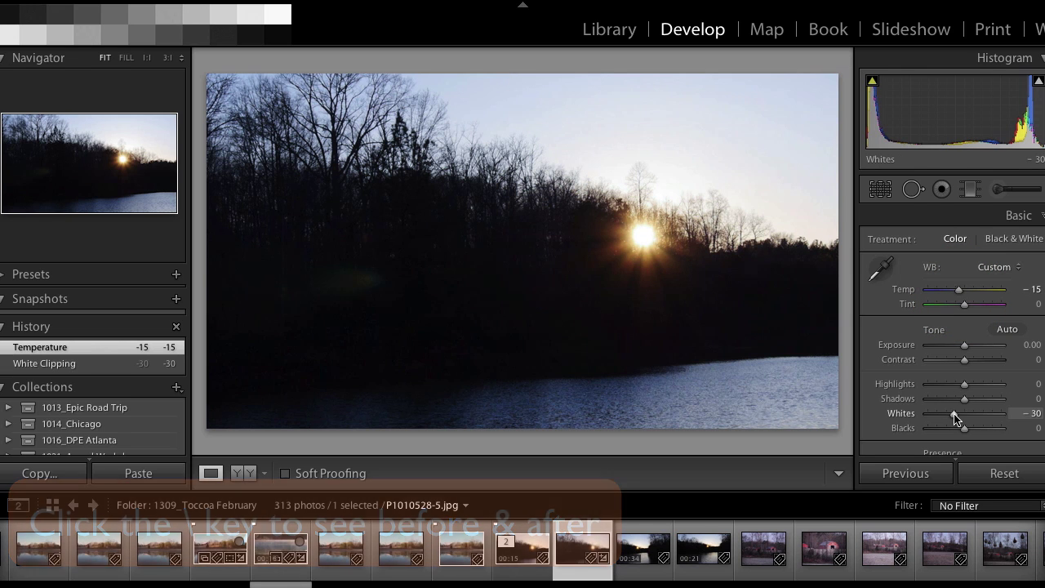
left_click_drag(957, 419, 946, 419)
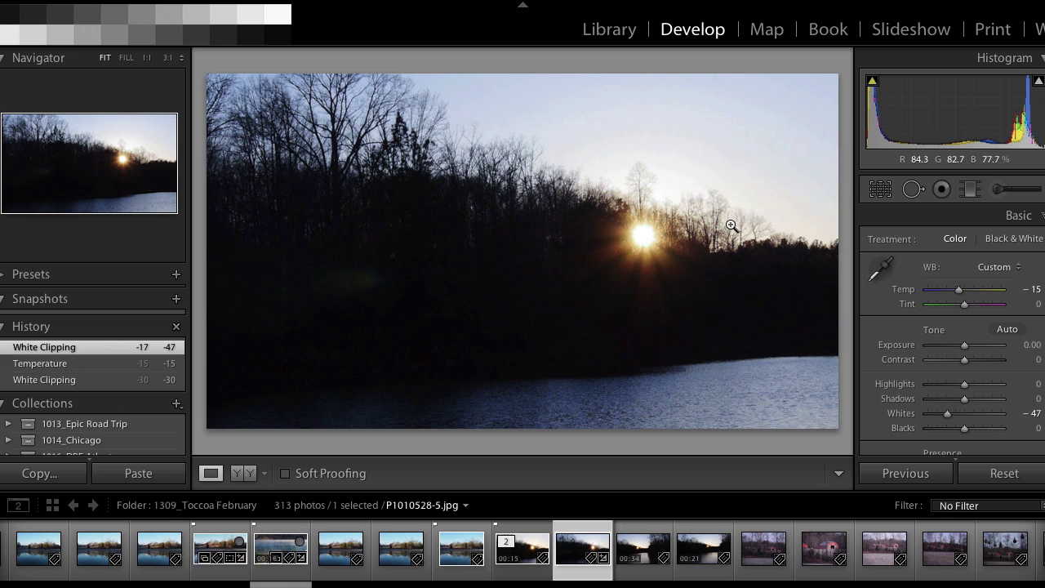
key("backslash")
key("backslash")
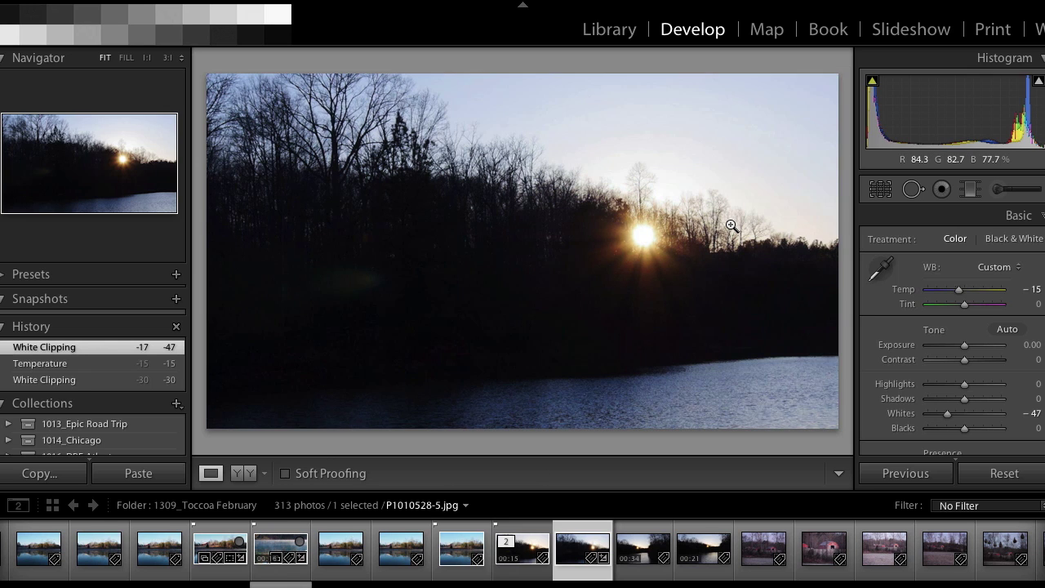
Synchronize the still's settings onto P1010528.MOV, then reopen the video from the Library grid.
left_click(527, 553, "shift")
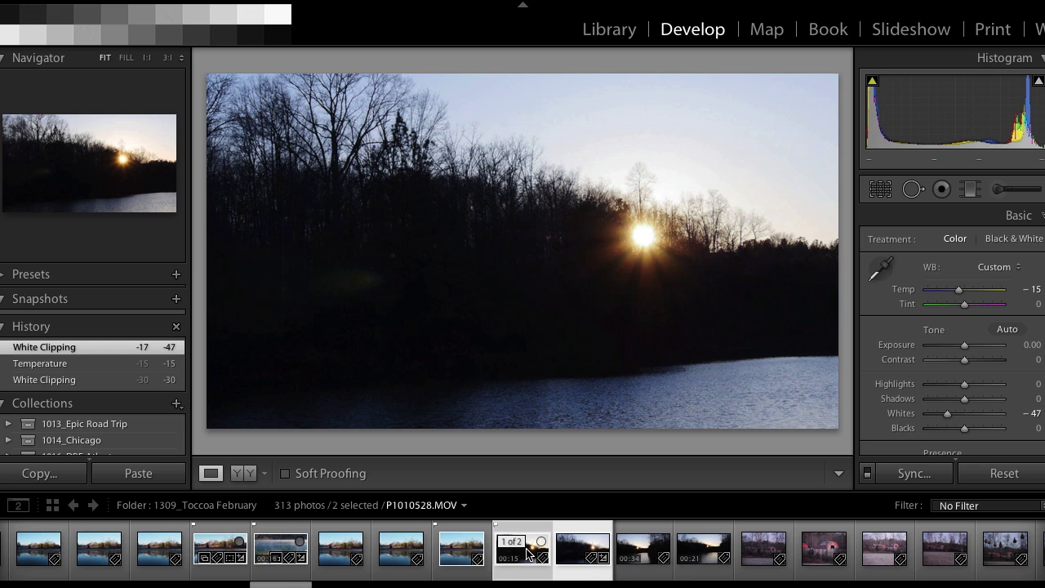
left_click(914, 476)
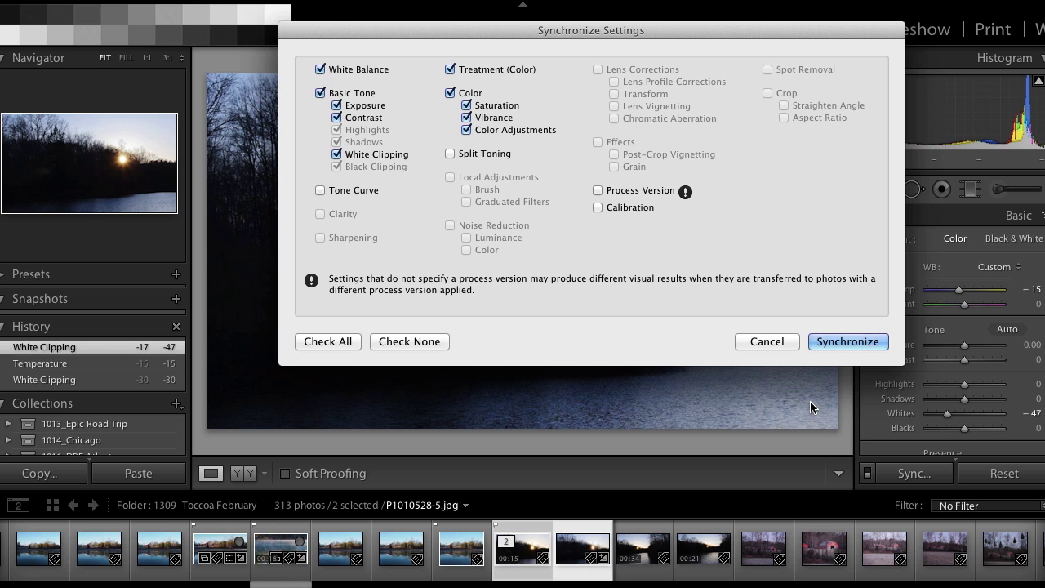
left_click(841, 341)
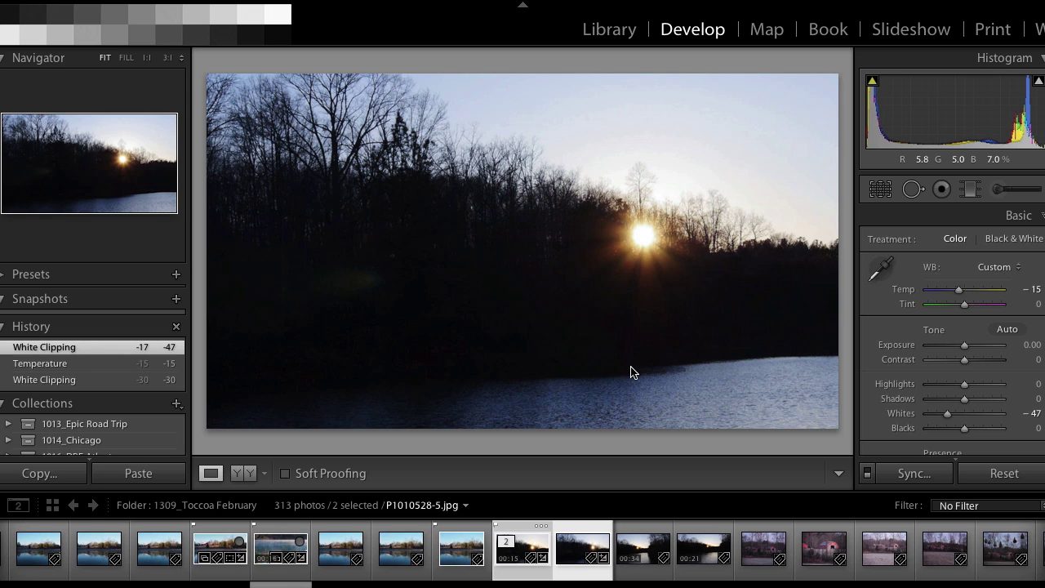
key("g")
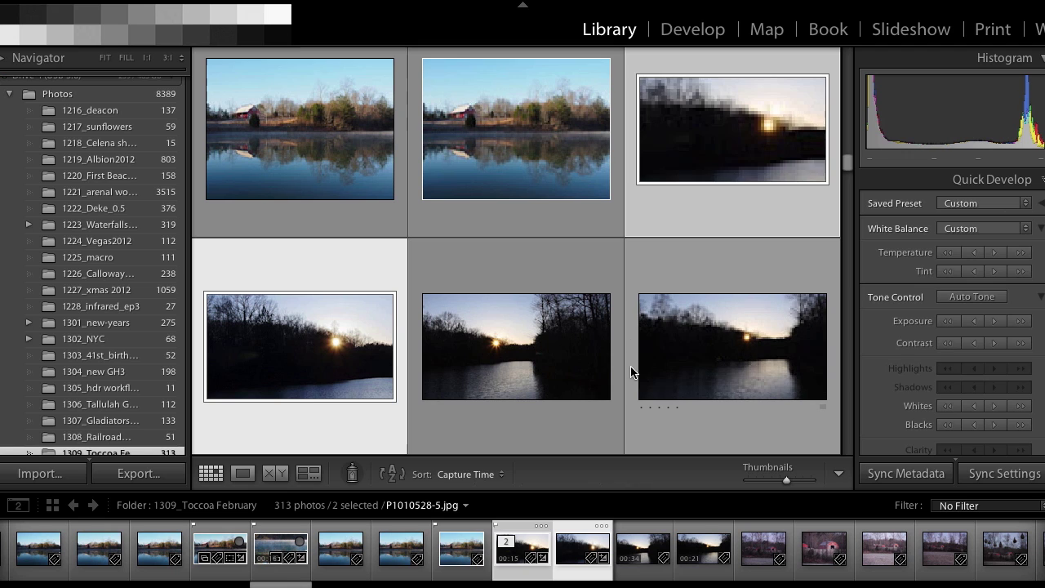
left_click(727, 146)
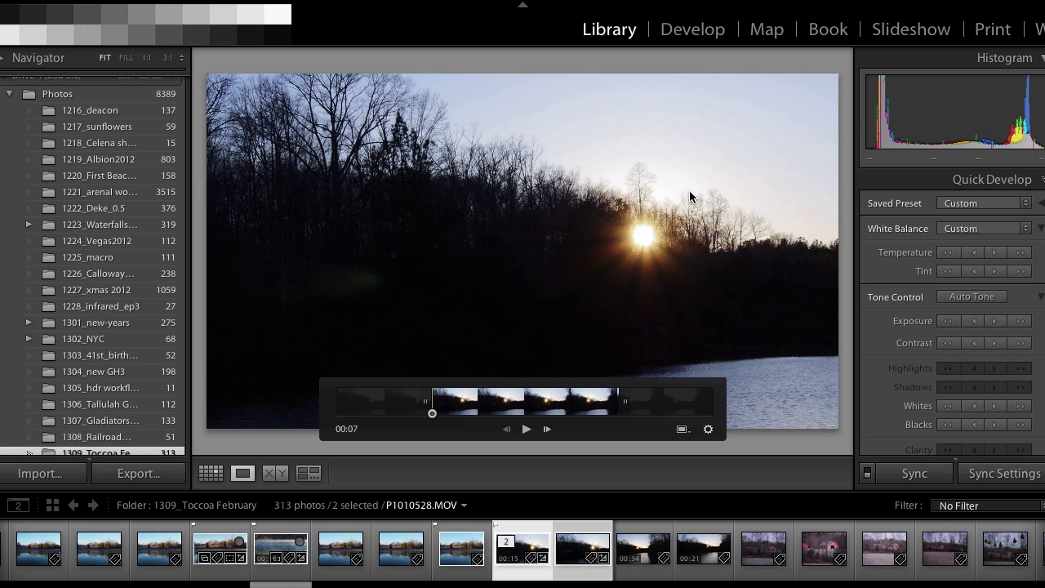
Show the 8-item Quick Collection with all panels hidden, displaying the frosted-grass photo full size.
key("super+b")
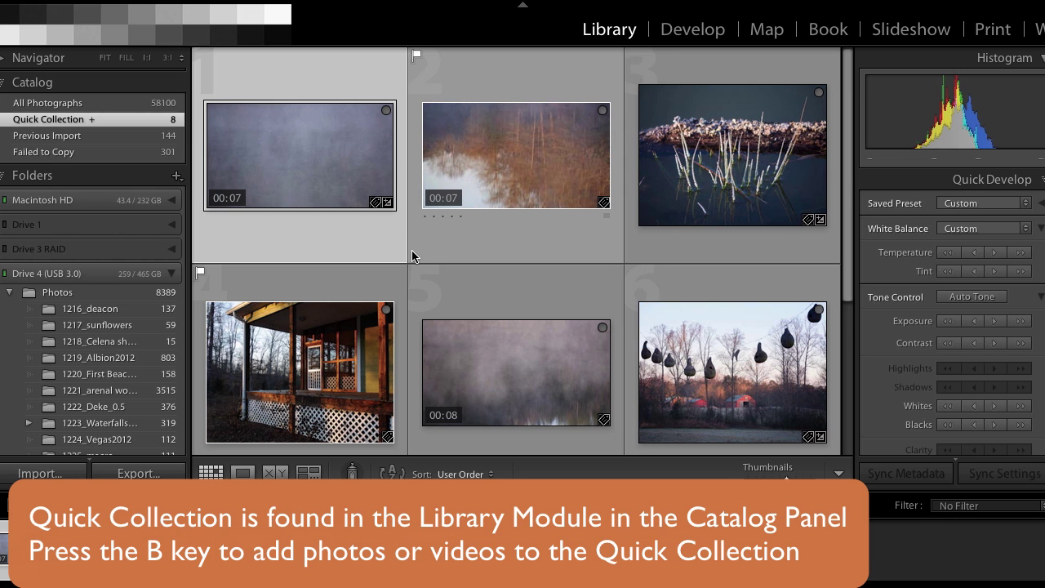
scroll(412, 251, "down", 1)
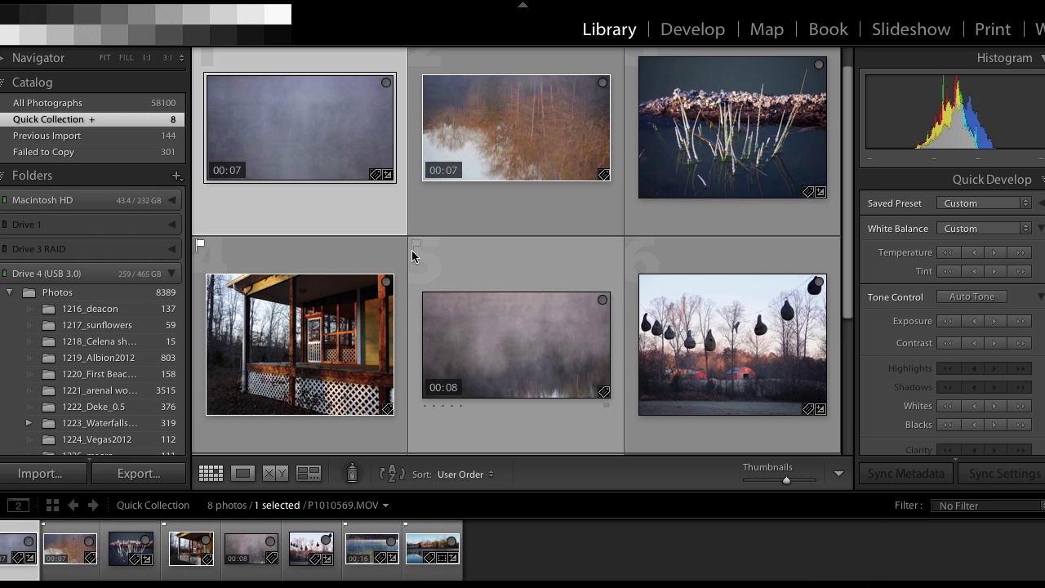
key("shift+Tab")
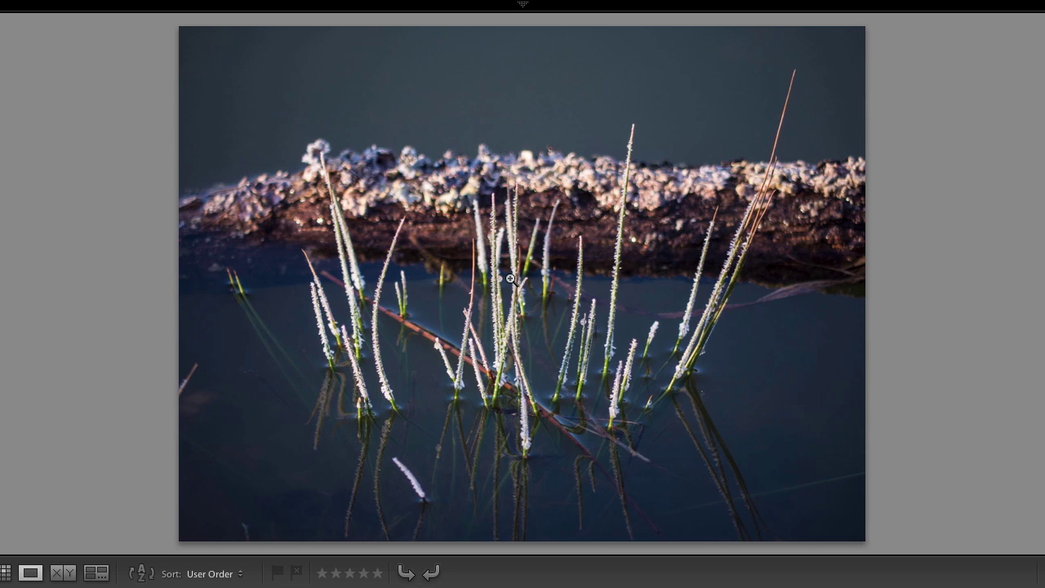
Flag the porch photo as a pick and step through to the red barn lake photo.
key("Right")
key("p")
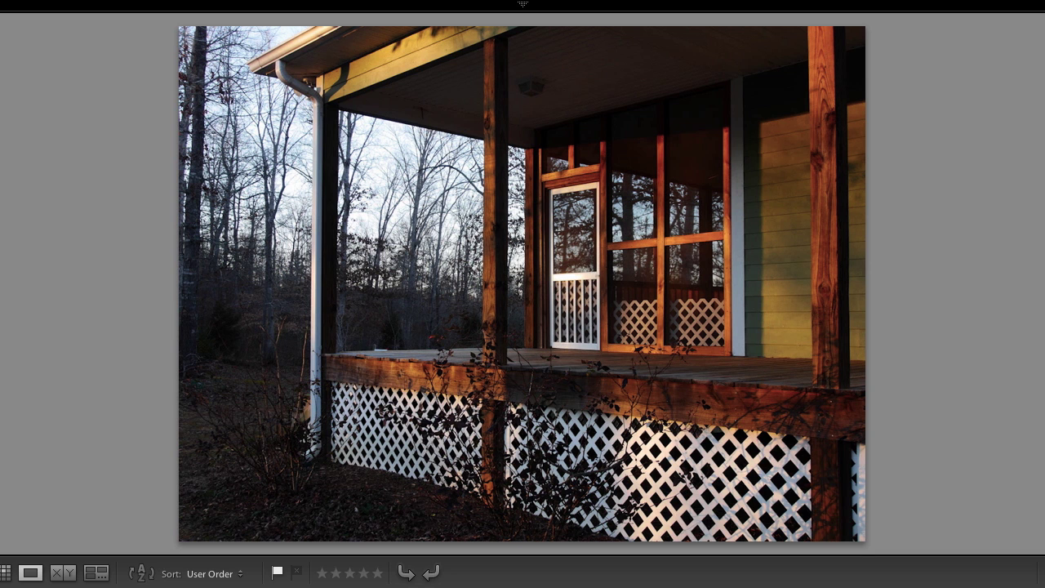
key("Right")
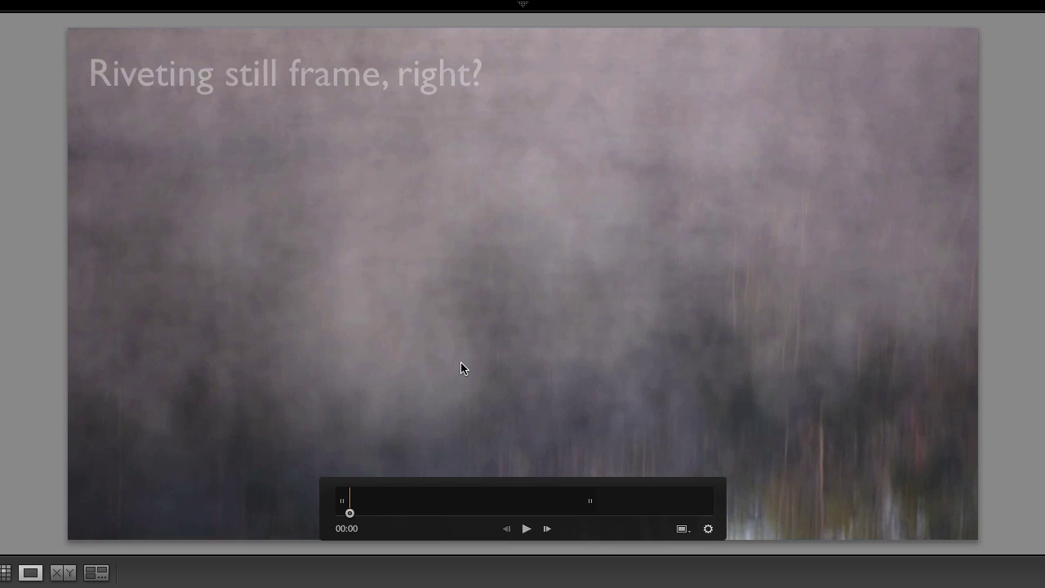
key("Right")
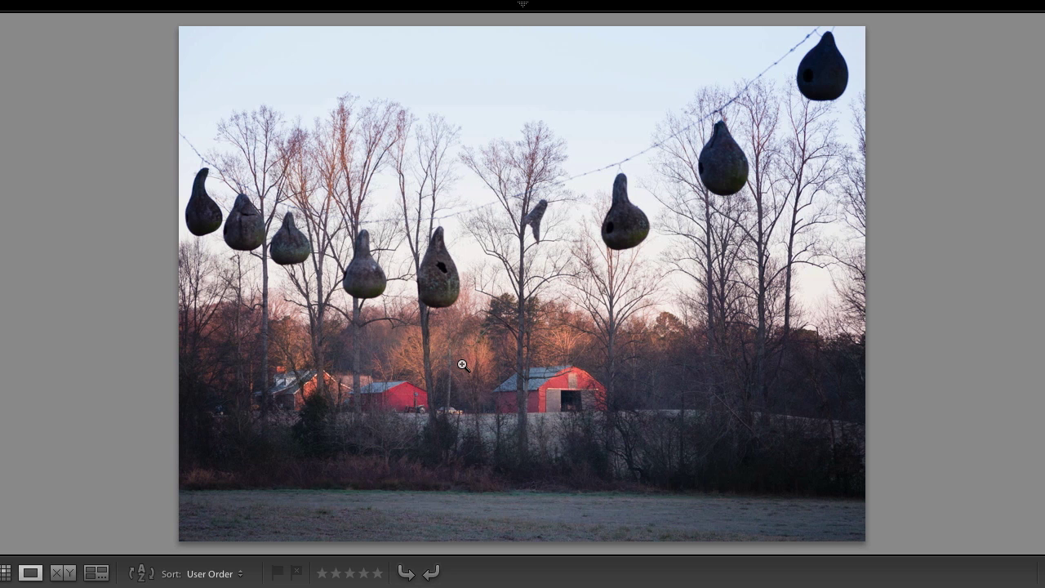
key("Right")
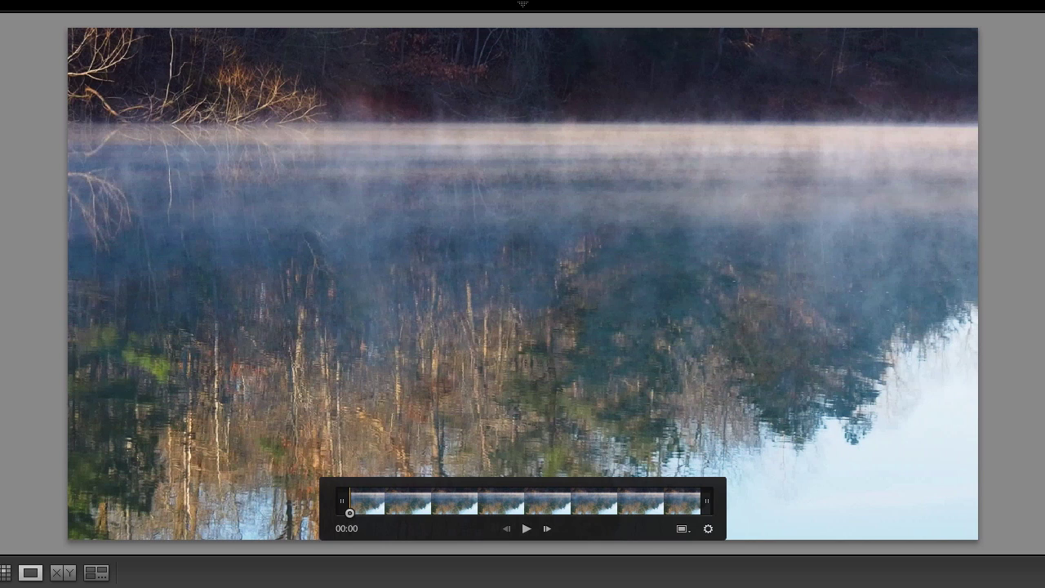
key("Right")
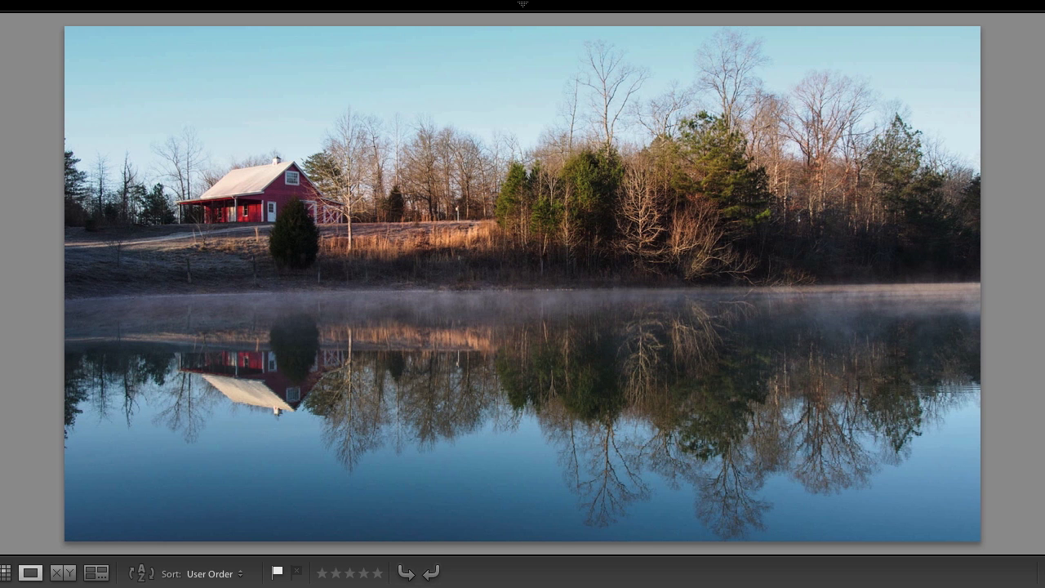